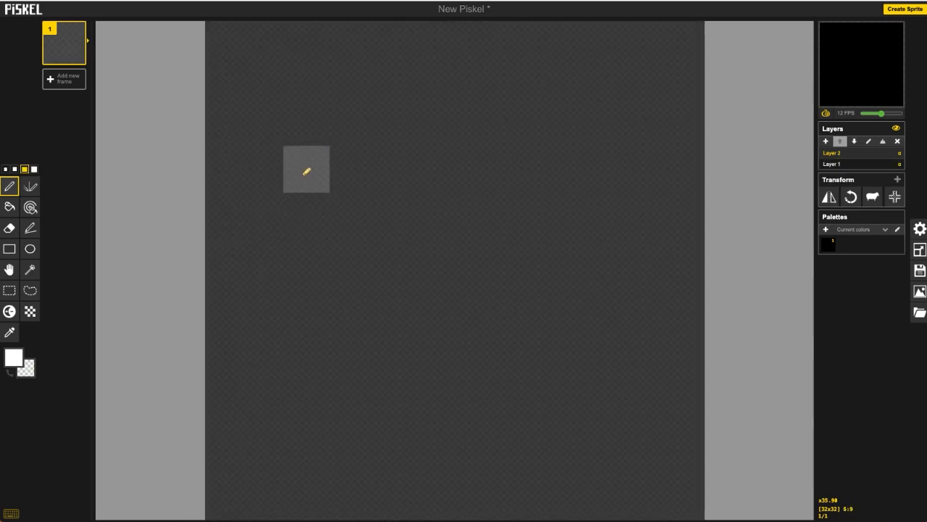
# Step: Draw a large blocky letter B with the pen on the left of the canvas
pyautogui.moveTo(287, 172); pyautogui.dragTo(283, 442)
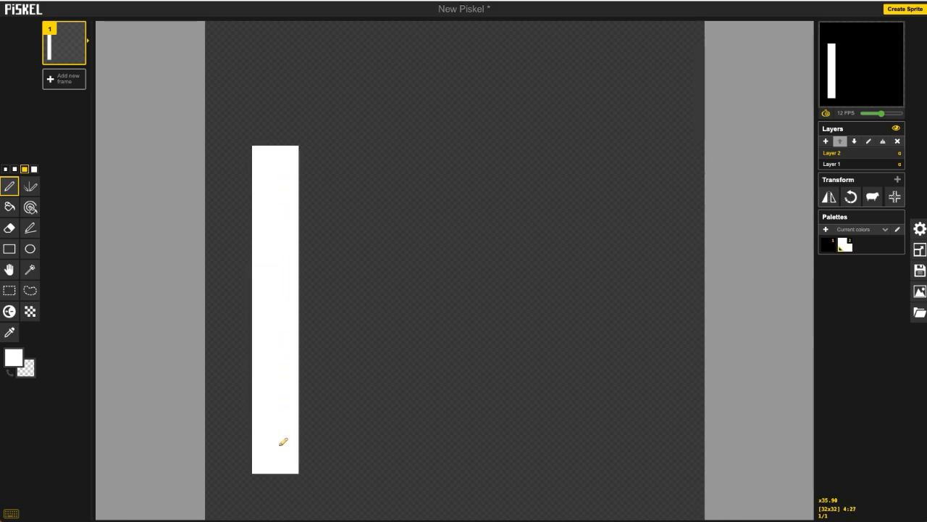
pyautogui.click(319, 451)
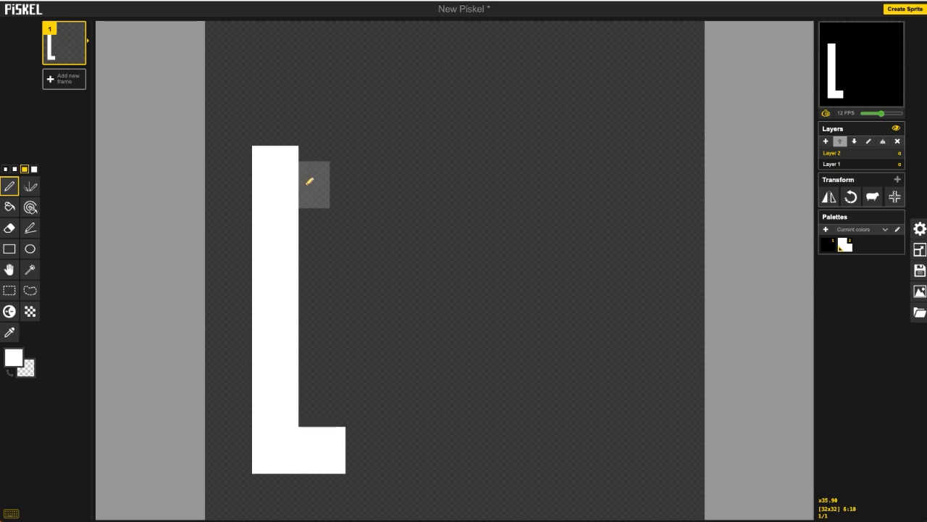
pyautogui.click(321, 168)
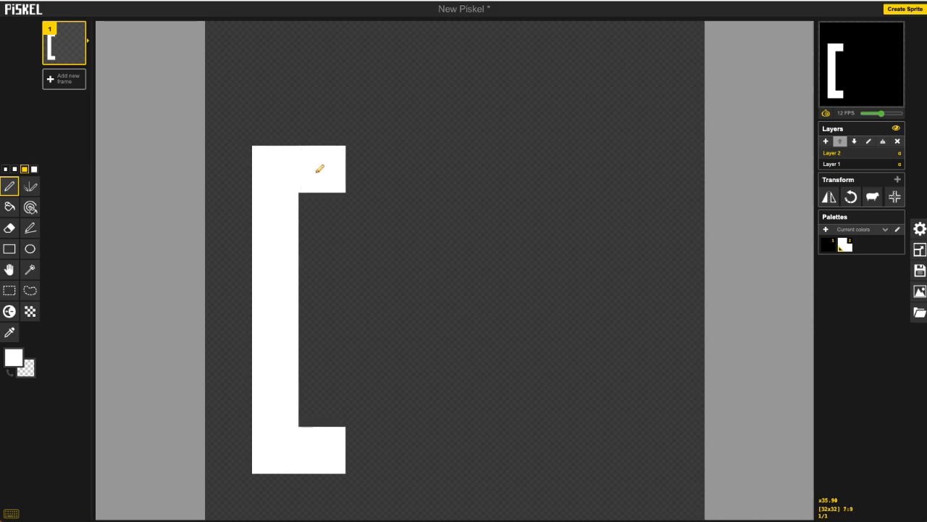
pyautogui.click(349, 214)
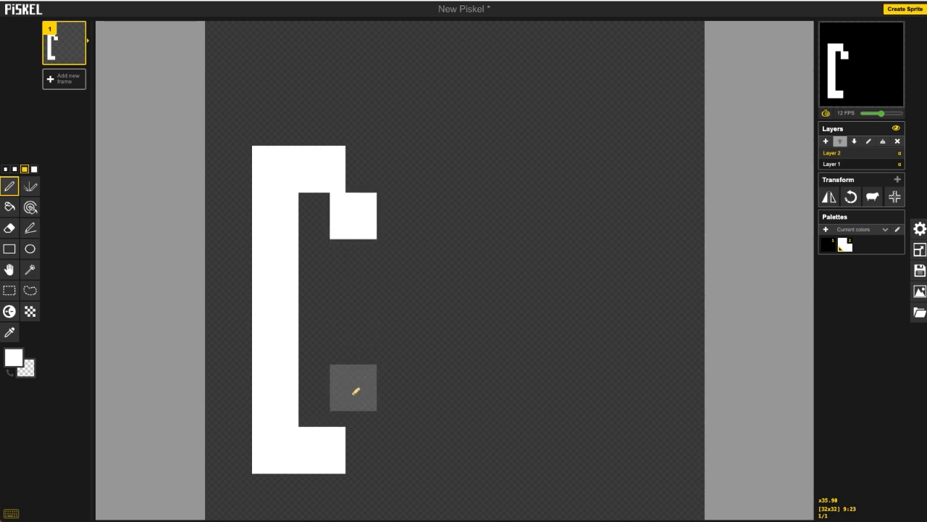
pyautogui.click(355, 397)
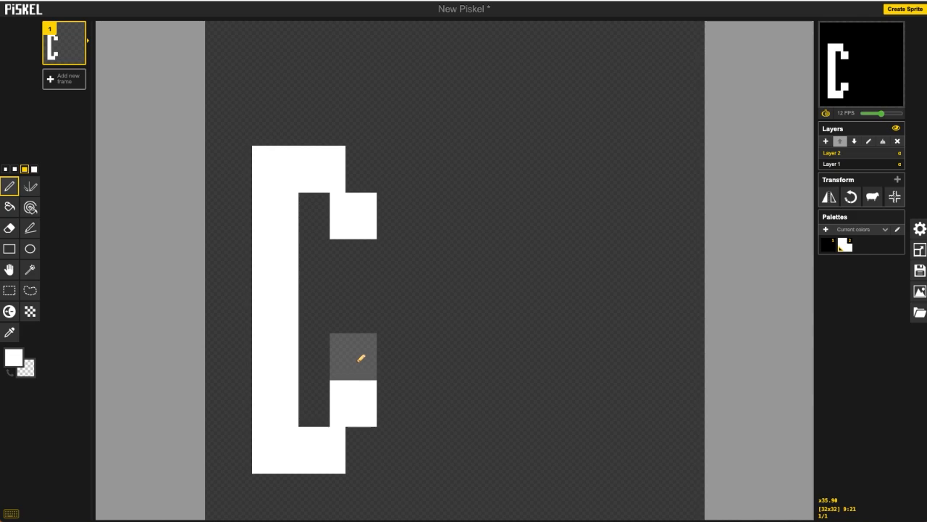
pyautogui.click(361, 358)
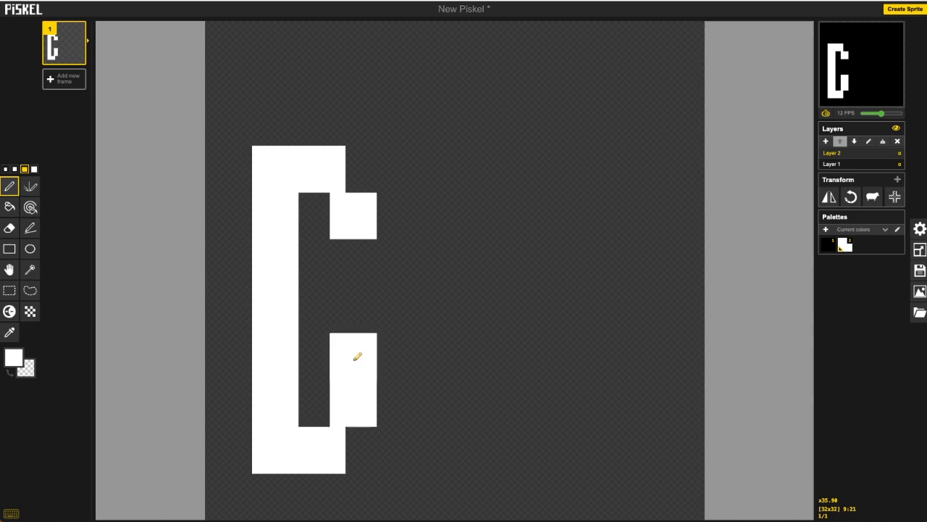
pyautogui.click(326, 326)
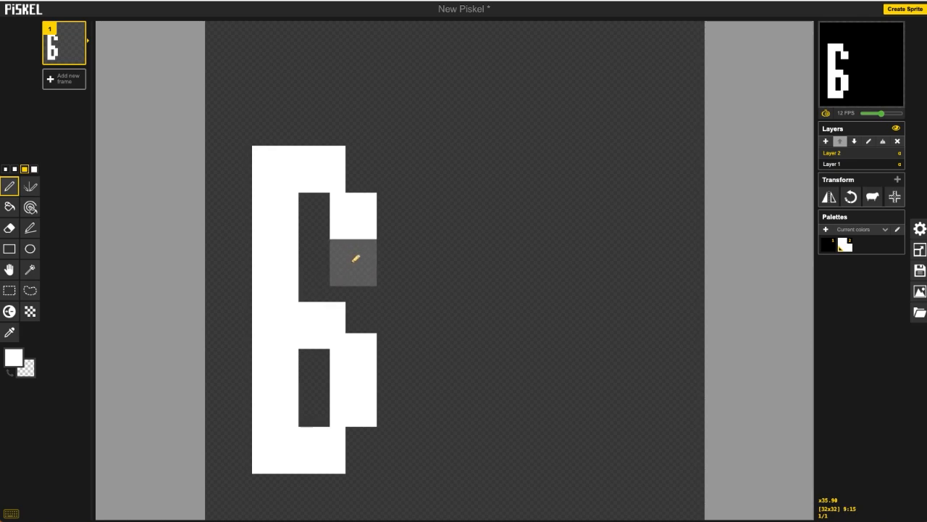
pyautogui.click(356, 258)
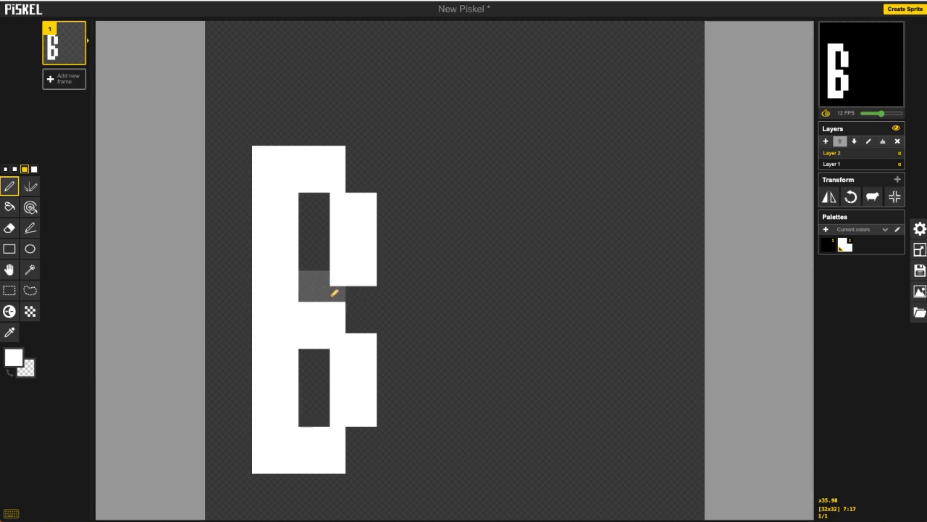
pyautogui.click(341, 291)
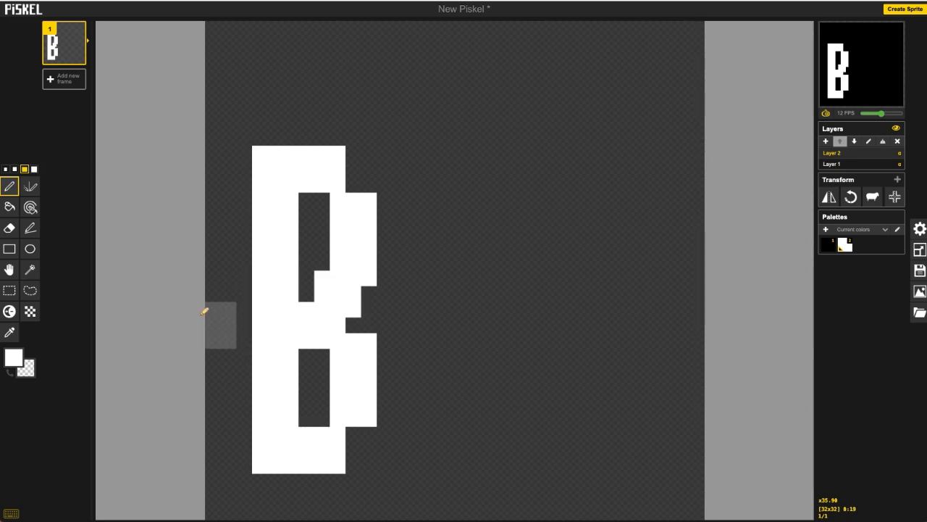
# Step: Draw two tall ellipses beside the B to form the letters O O
pyautogui.click(30, 248)
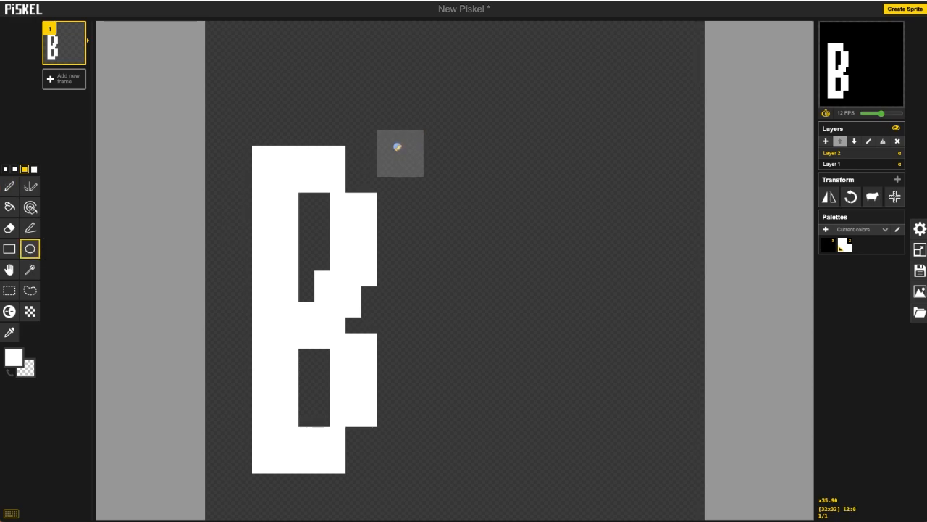
pyautogui.moveTo(397, 145); pyautogui.dragTo(513, 466)
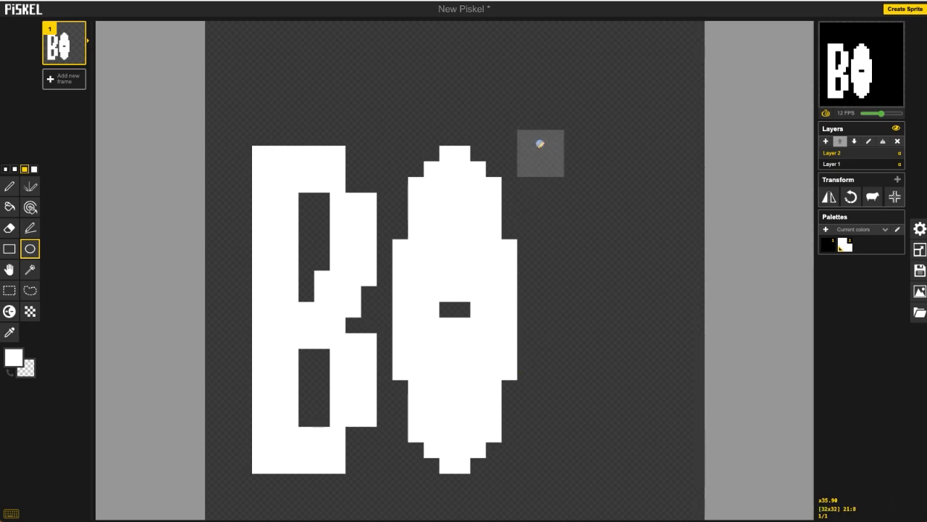
pyautogui.moveTo(540, 144)
pyautogui.mouseDown()
pyautogui.moveTo(568, 178)
pyautogui.moveTo(633, 331)
pyautogui.moveTo(652, 465)
pyautogui.mouseUp()
# Step: Erase pixels in the middle of both O letters to enlarge their holes
pyautogui.click(2, 230)
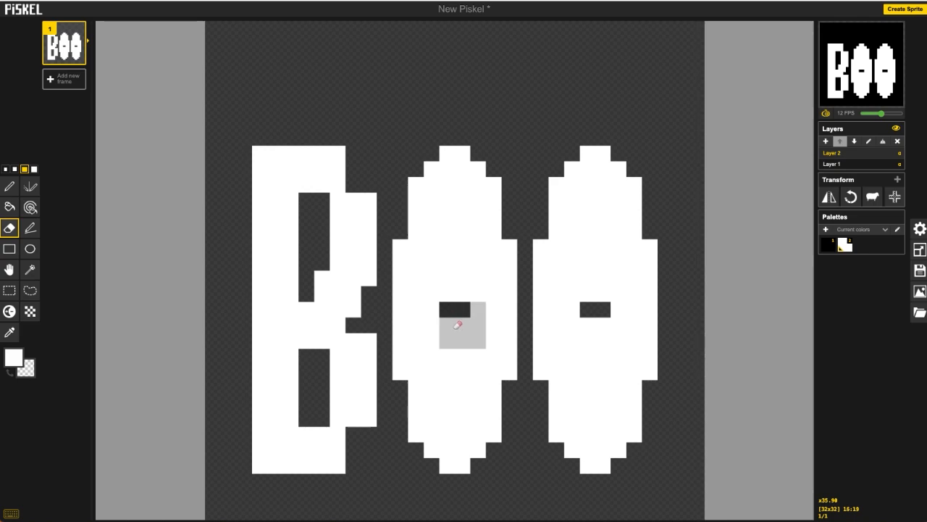
pyautogui.click(457, 325)
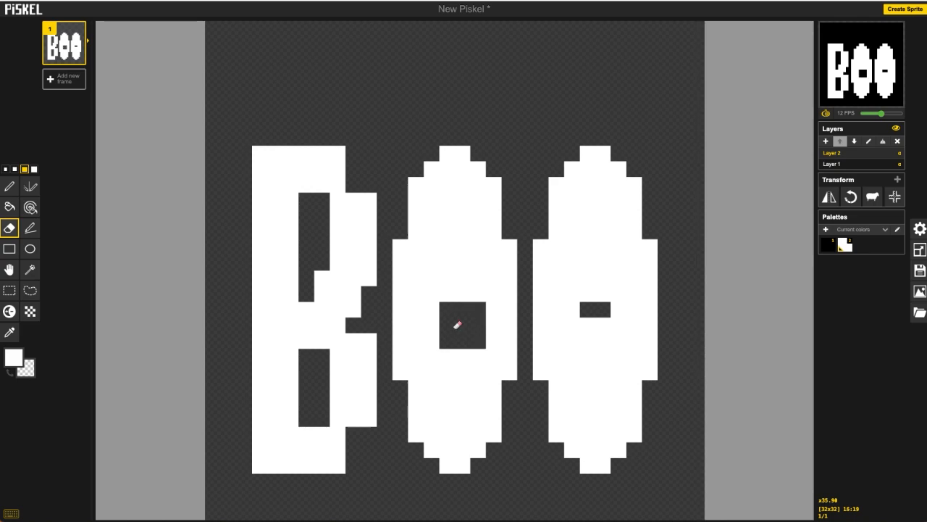
pyautogui.click(600, 325)
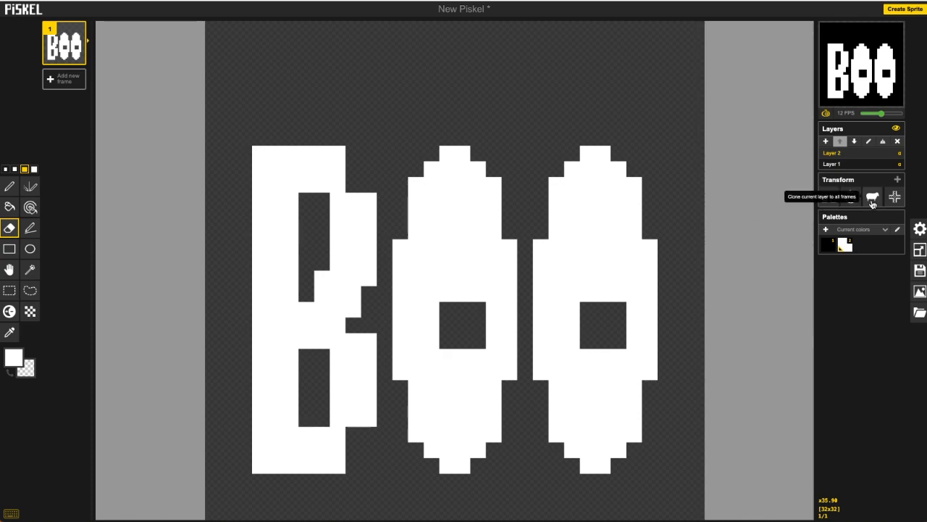
# Step: Center the BOO lettering on the canvas and add a new layer above it
pyautogui.click(895, 200)
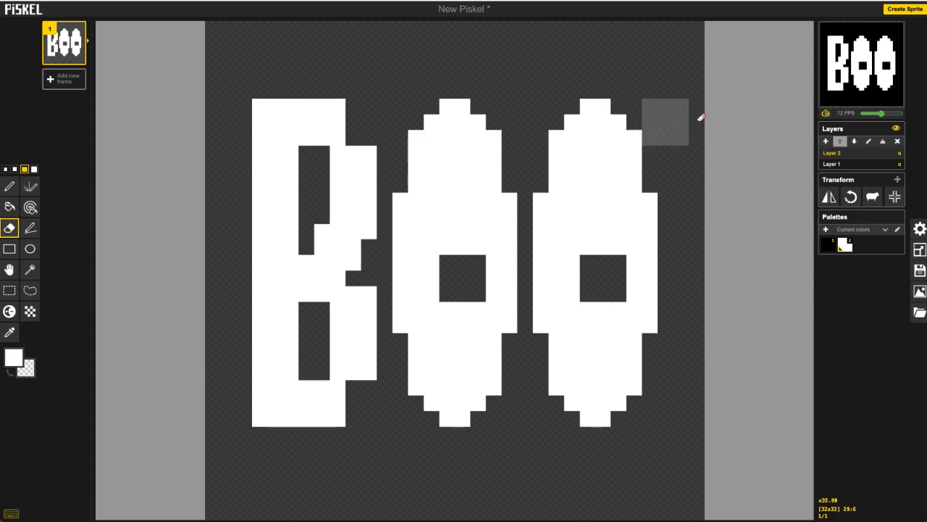
pyautogui.click(826, 141)
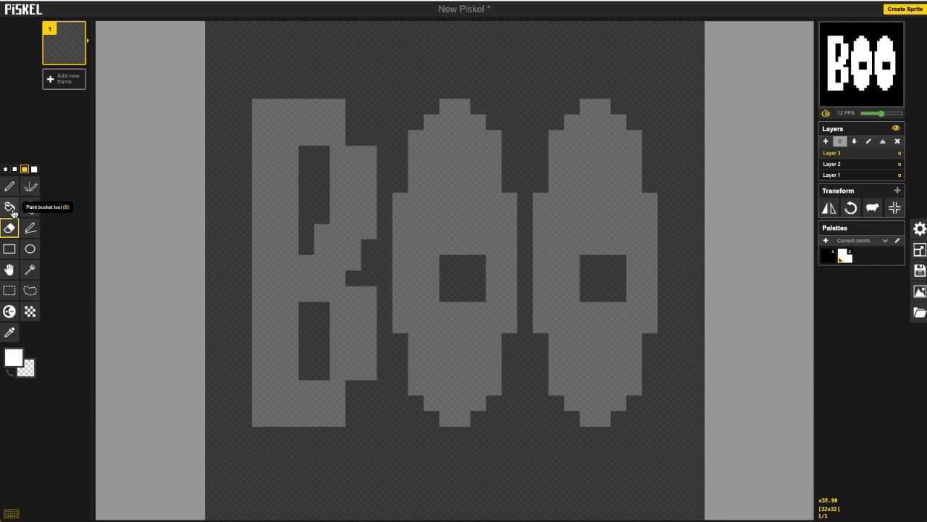
# Step: Pick the purple colour #a400ad and fill the whole new layer with it using the paint bucket
pyautogui.click(13, 357)
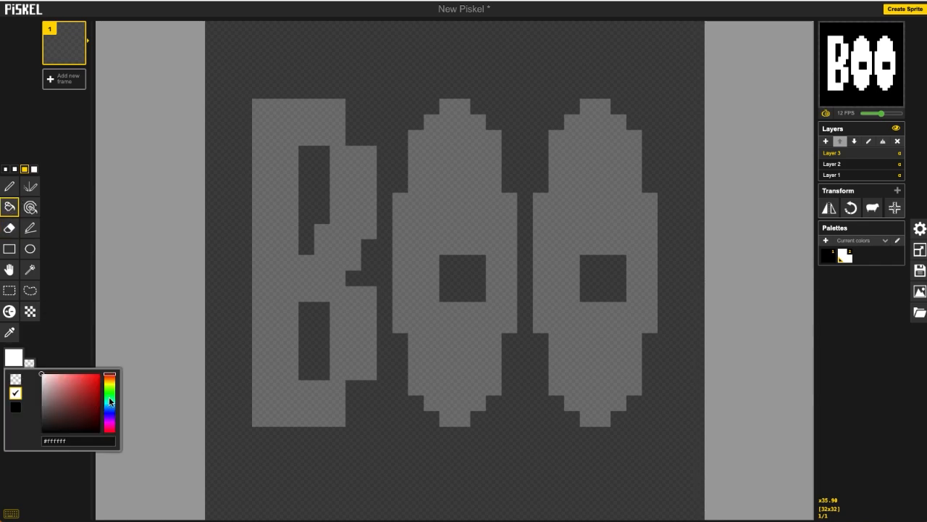
pyautogui.click(110, 425)
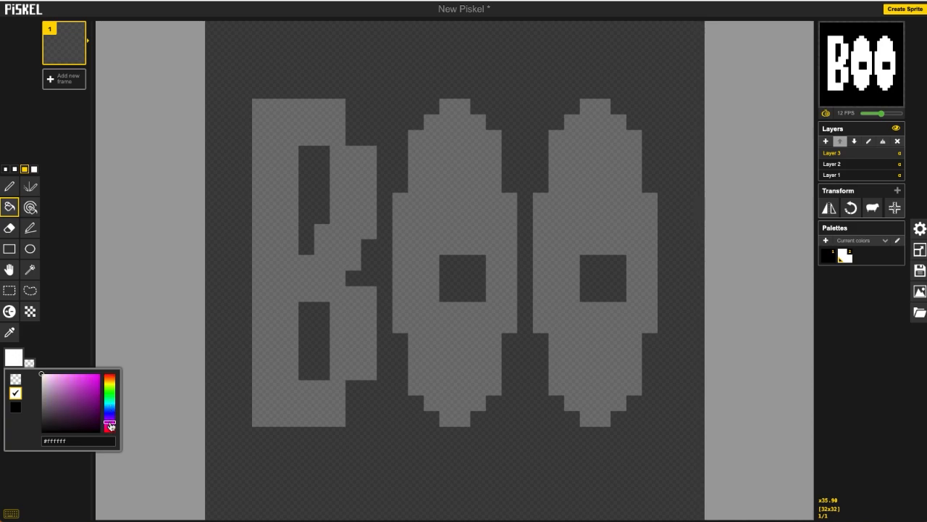
pyautogui.moveTo(95, 389); pyautogui.dragTo(100, 378)
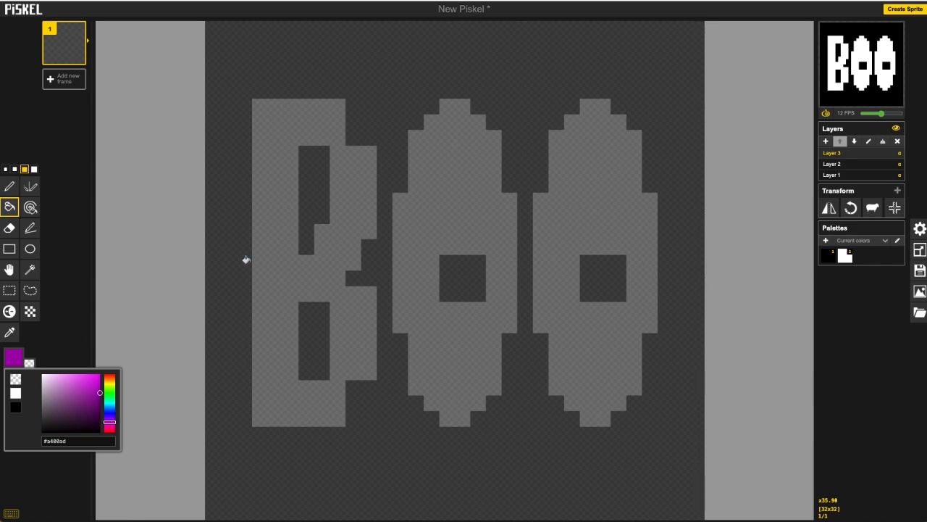
pyautogui.click(316, 234)
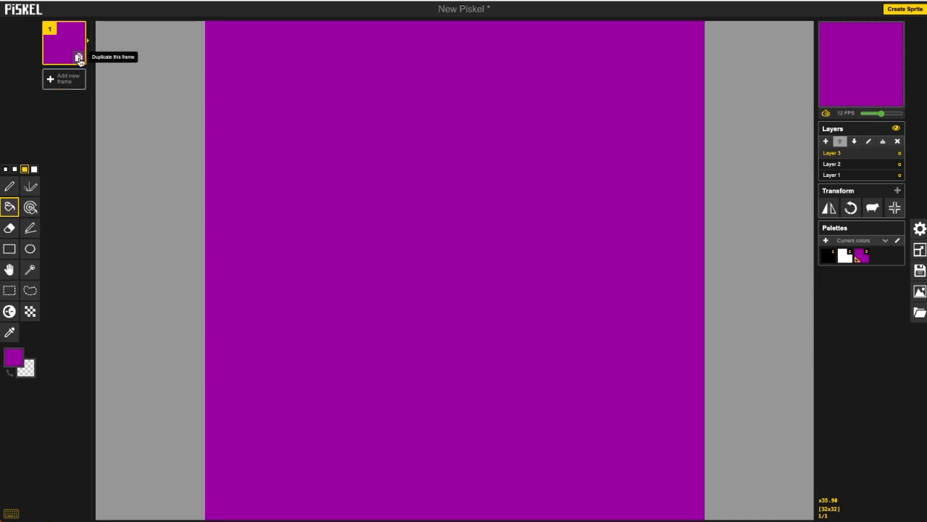
# Step: Duplicate the frame and erase a small patch of the purple cover near the canvas centre
pyautogui.click(80, 58)
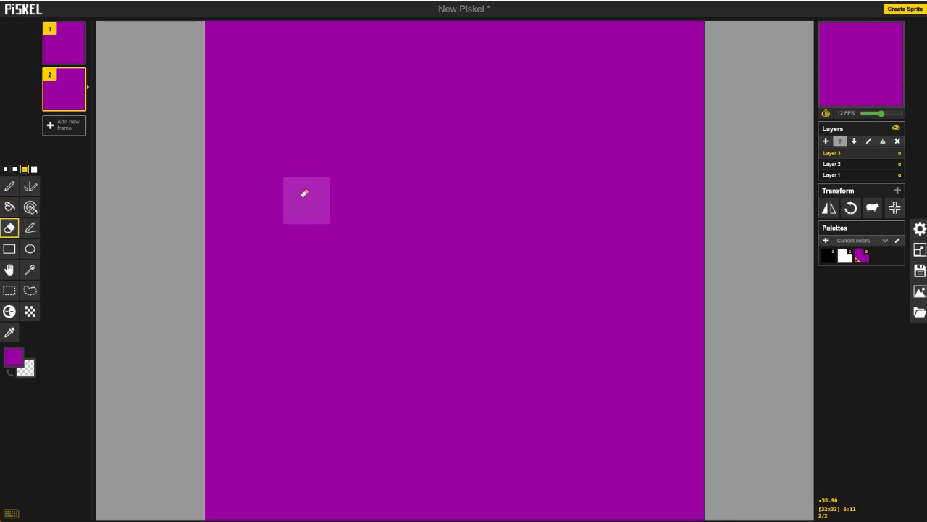
pyautogui.moveTo(437, 275); pyautogui.dragTo(428, 266)
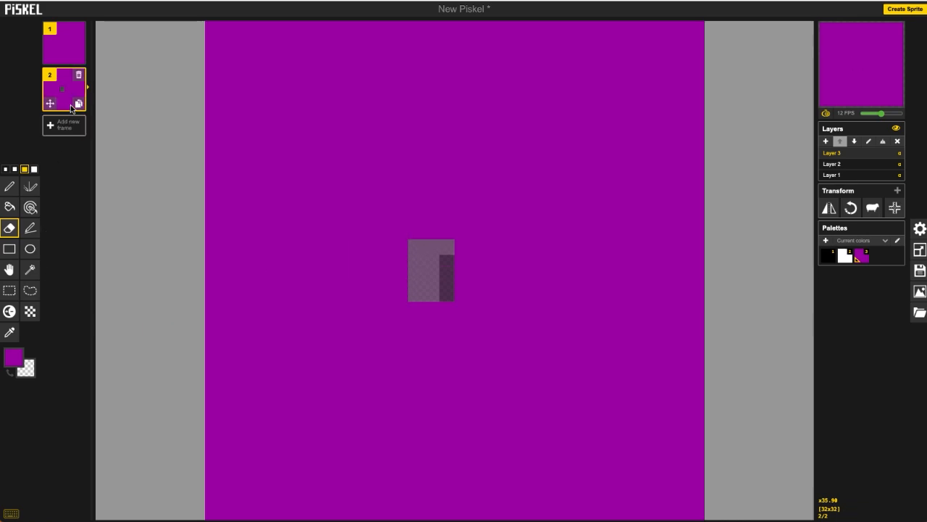
# Step: Duplicate the frame and, with a 2-pixel eraser, extend the erased crack diagonally in the new frame
pyautogui.click(77, 102)
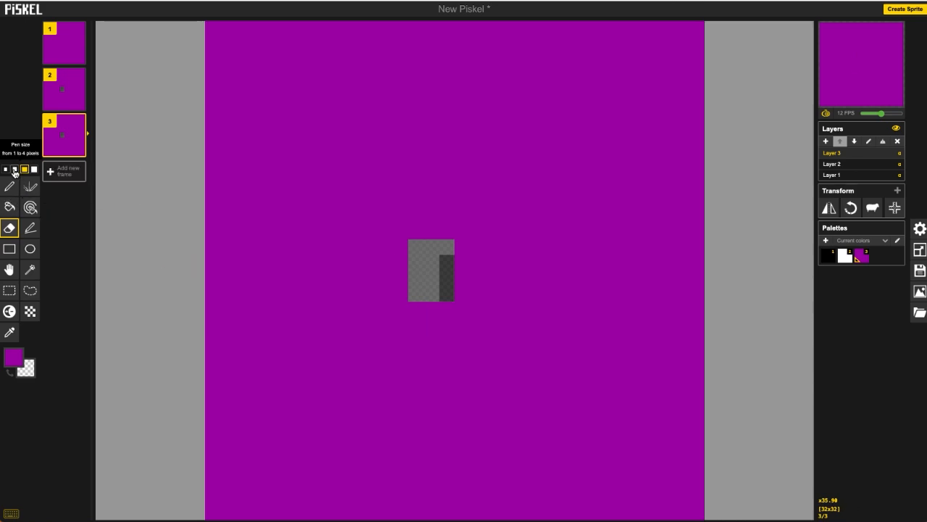
pyautogui.click(14, 170)
pyautogui.click(464, 301)
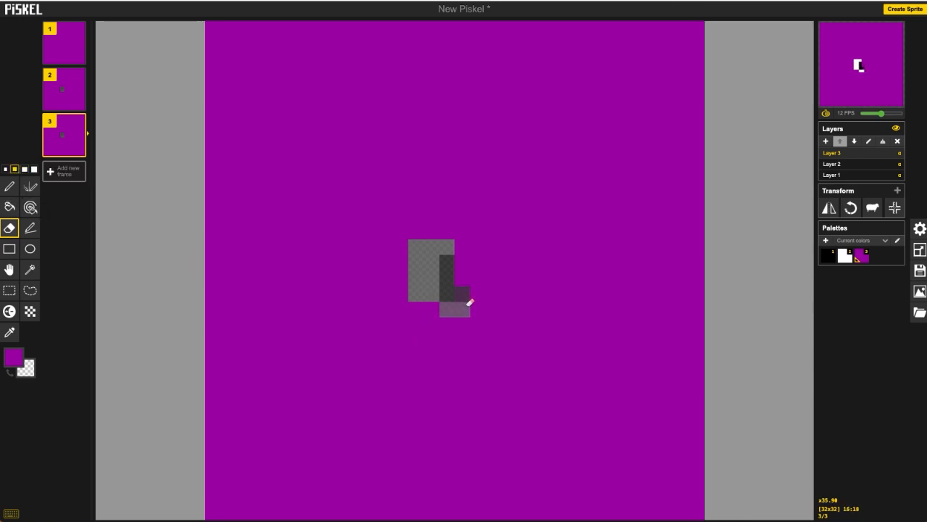
pyautogui.moveTo(467, 300); pyautogui.dragTo(507, 333)
pyautogui.click(409, 224)
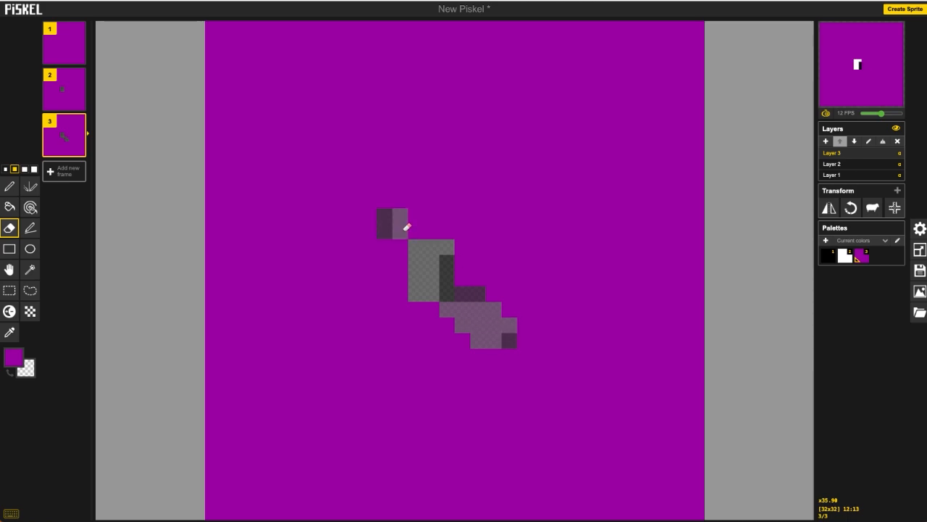
# Step: Duplicate the frame and extend the crack further downward, to the right and to the upper left
pyautogui.click(79, 149)
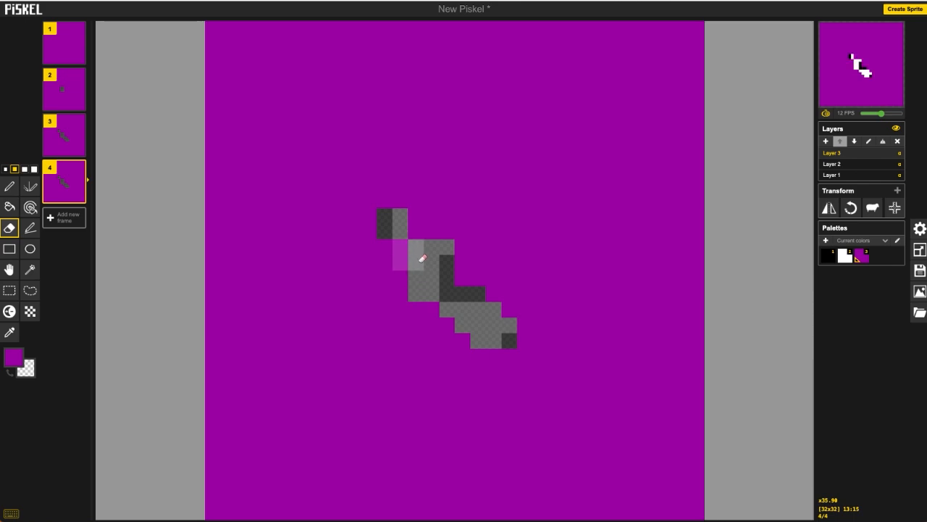
pyautogui.moveTo(482, 351); pyautogui.dragTo(486, 393)
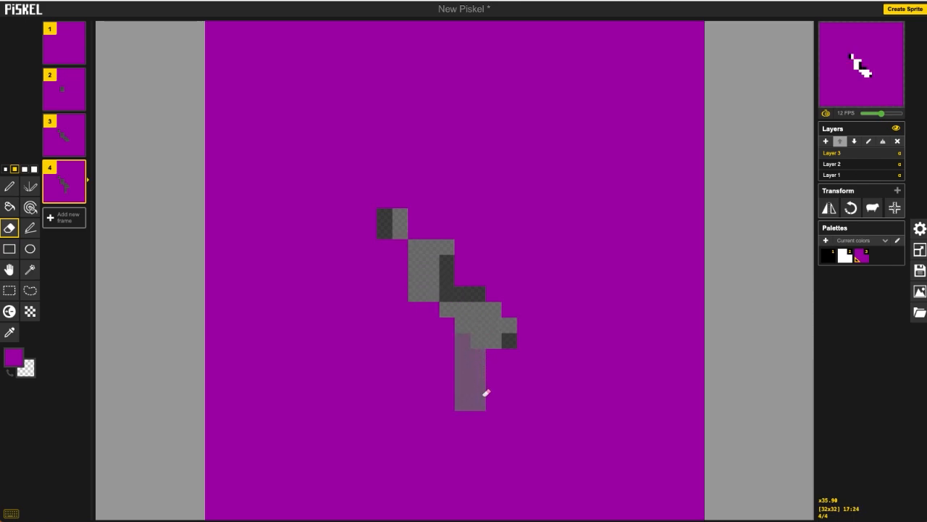
pyautogui.moveTo(523, 314); pyautogui.dragTo(576, 341)
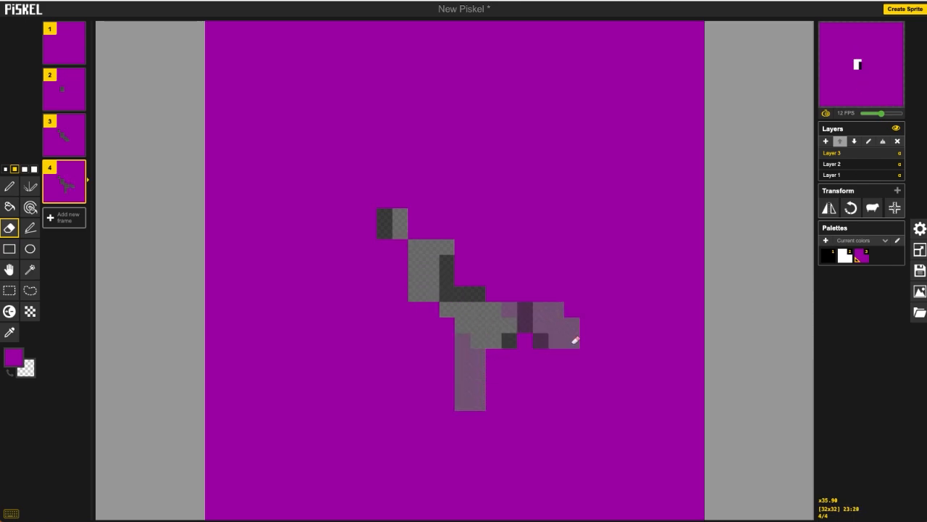
pyautogui.moveTo(384, 213)
pyautogui.mouseDown()
pyautogui.moveTo(341, 222)
pyautogui.moveTo(319, 210)
pyautogui.mouseUp()
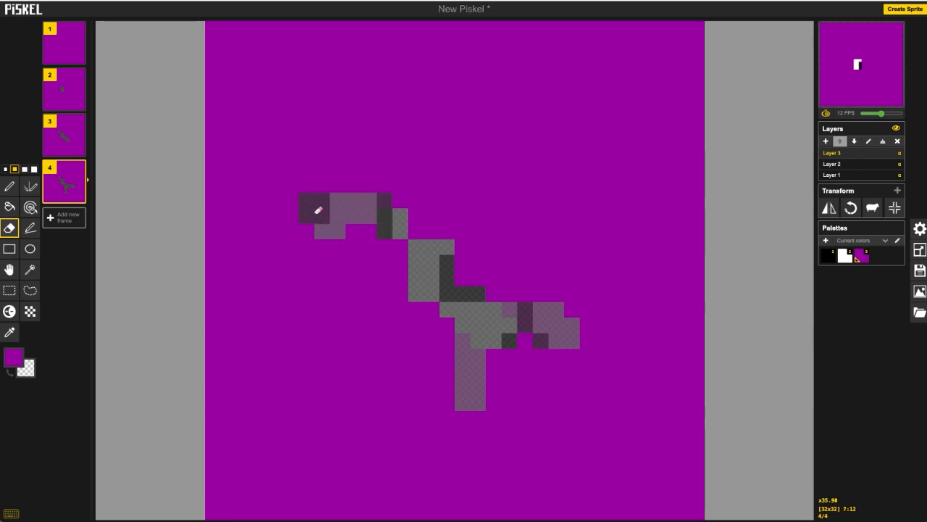
# Step: Duplicate the frame and branch the crack further toward the upper left, lower left, bottom and right
pyautogui.click(78, 197)
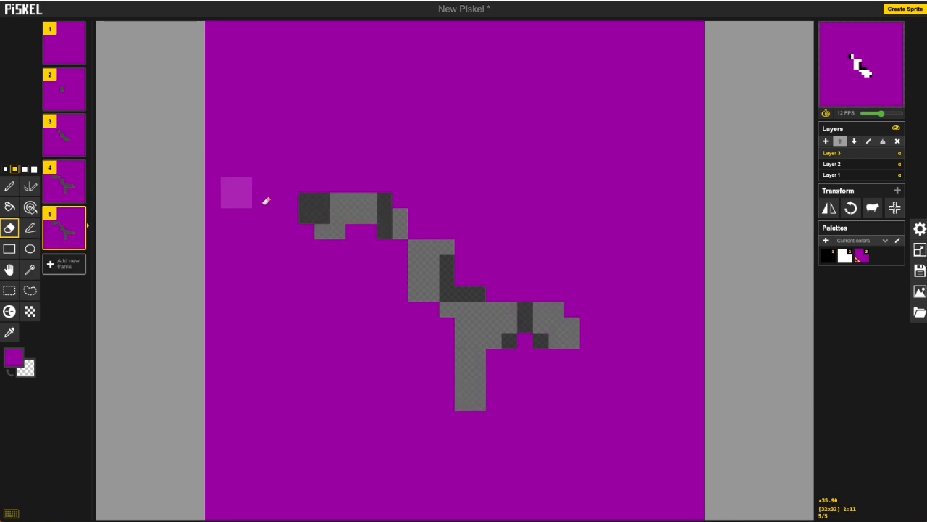
pyautogui.moveTo(293, 145); pyautogui.dragTo(271, 141)
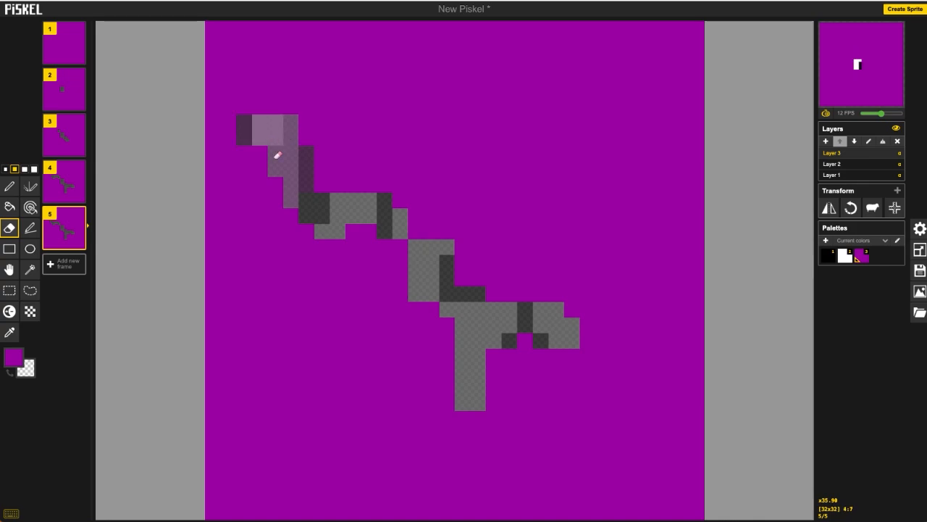
pyautogui.moveTo(327, 244)
pyautogui.mouseDown()
pyautogui.moveTo(311, 290)
pyautogui.moveTo(276, 287)
pyautogui.mouseUp()
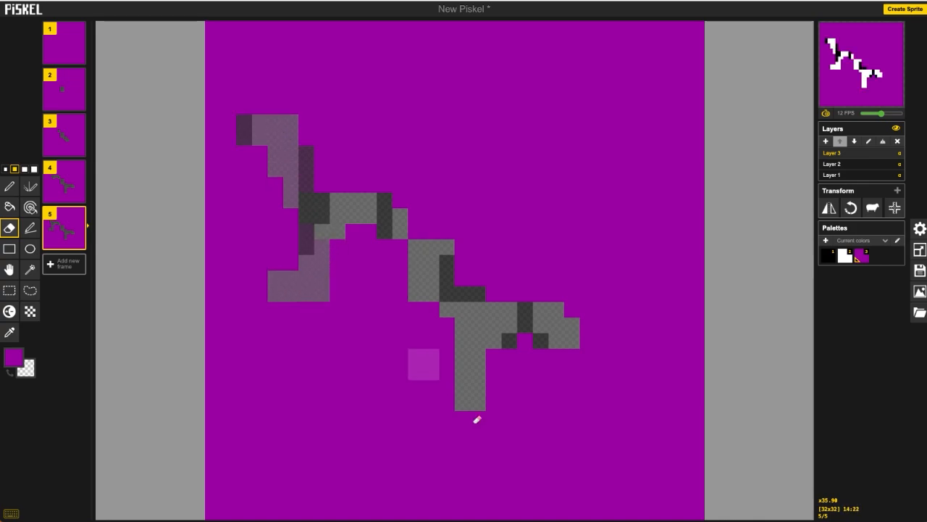
pyautogui.click(458, 423)
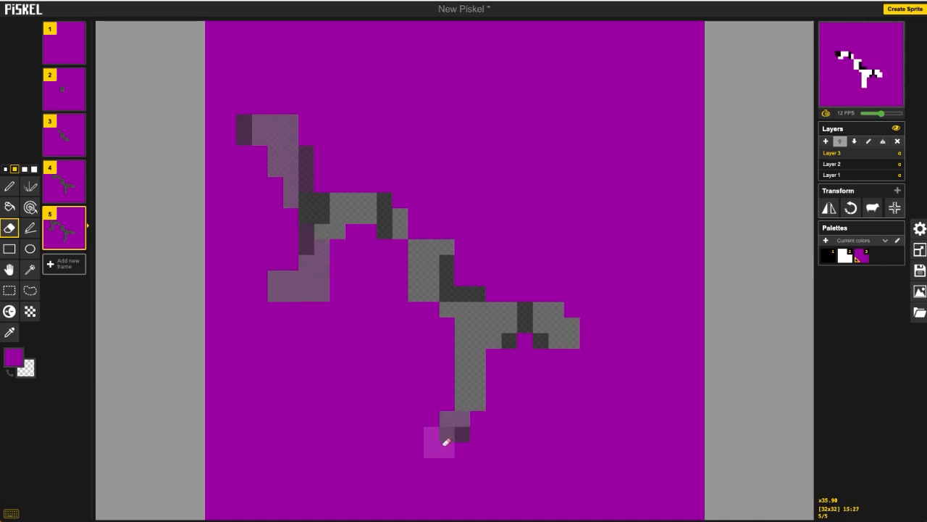
pyautogui.click(440, 442)
pyautogui.moveTo(508, 399); pyautogui.dragTo(526, 427)
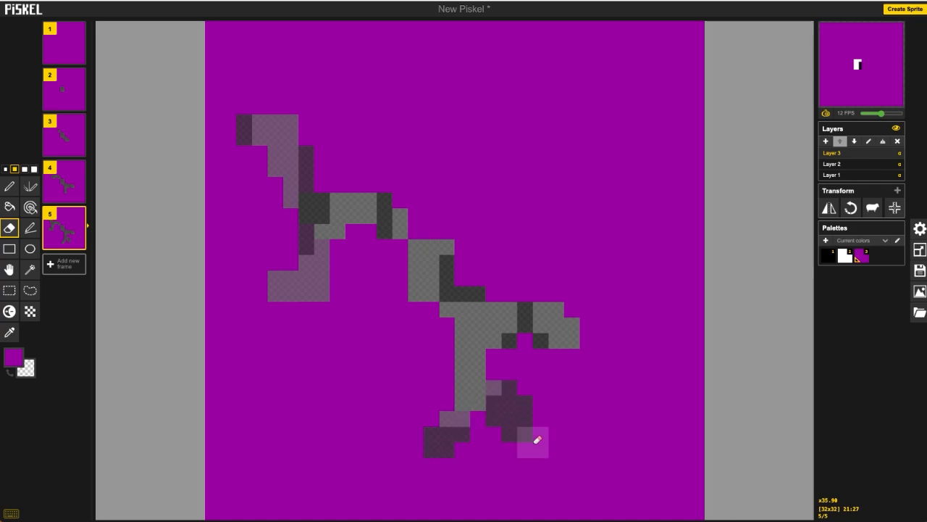
pyautogui.click(598, 350)
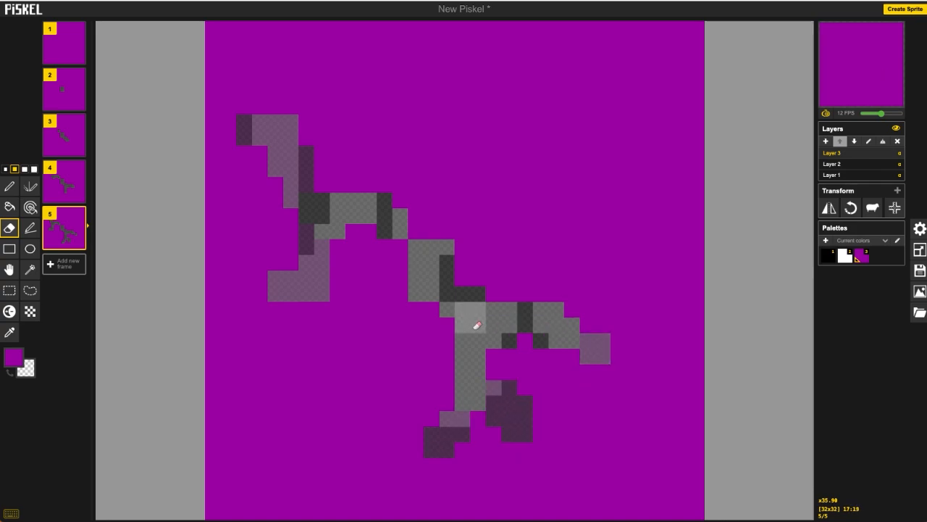
# Step: Duplicate the frame and extend the crack toward the upper right, lower right, bottom, left and top-left corner
pyautogui.click(80, 243)
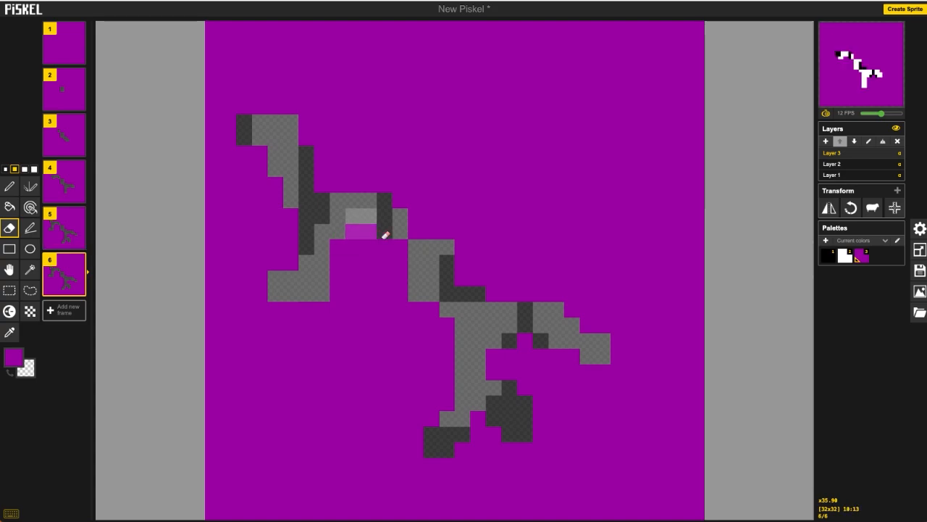
pyautogui.moveTo(473, 284)
pyautogui.mouseDown()
pyautogui.moveTo(516, 253)
pyautogui.moveTo(569, 252)
pyautogui.moveTo(588, 212)
pyautogui.mouseUp()
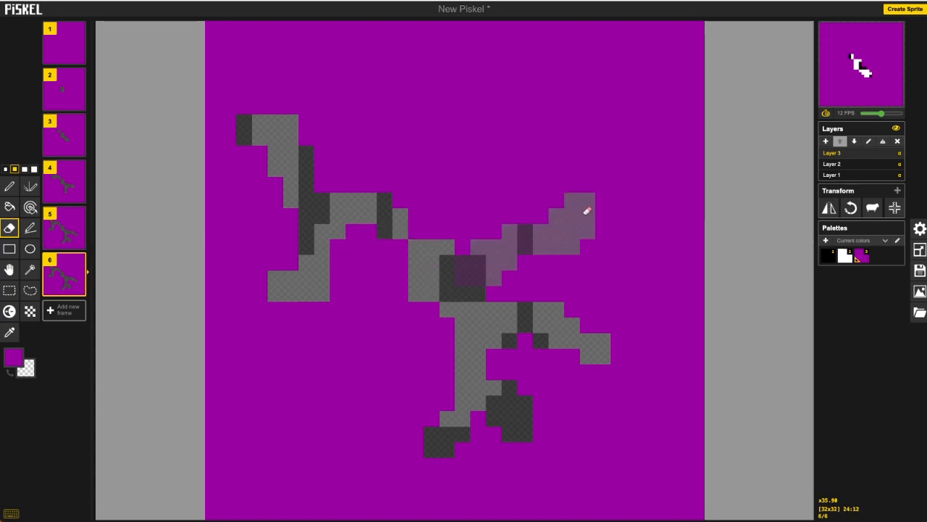
pyautogui.moveTo(644, 389); pyautogui.dragTo(660, 441)
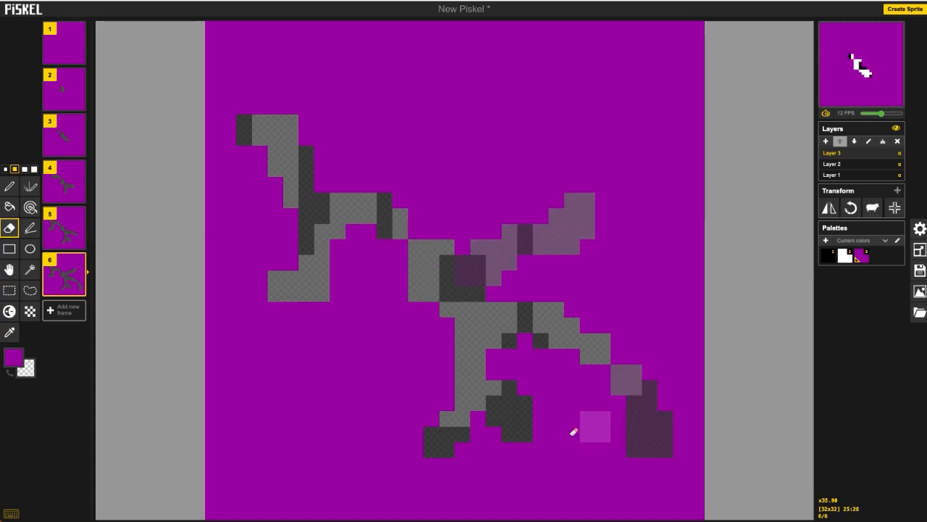
pyautogui.moveTo(430, 472); pyautogui.dragTo(374, 481)
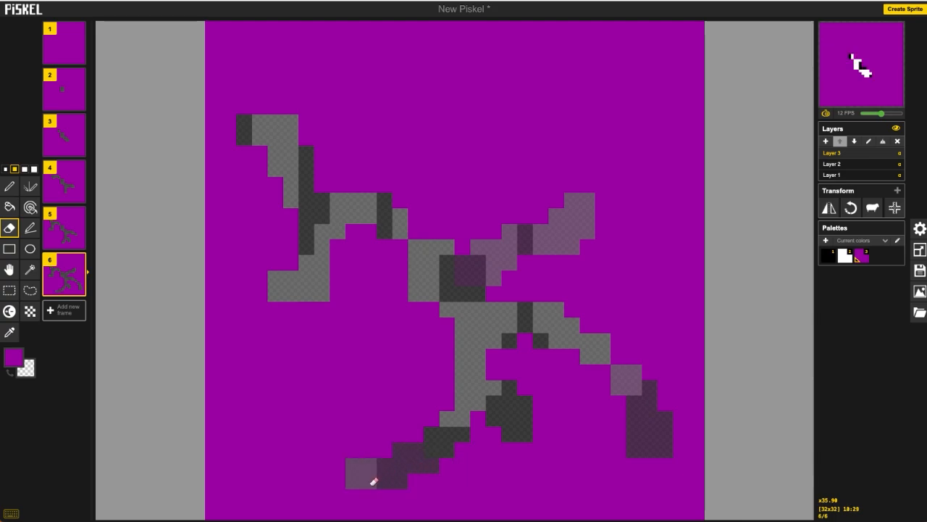
pyautogui.moveTo(543, 447); pyautogui.dragTo(572, 475)
pyautogui.moveTo(279, 308); pyautogui.dragTo(233, 354)
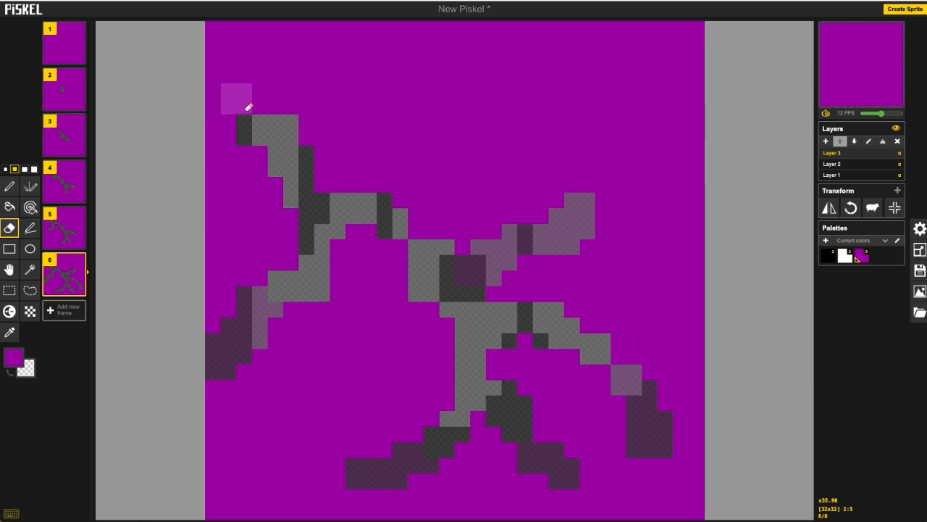
pyautogui.moveTo(244, 95); pyautogui.dragTo(190, 68)
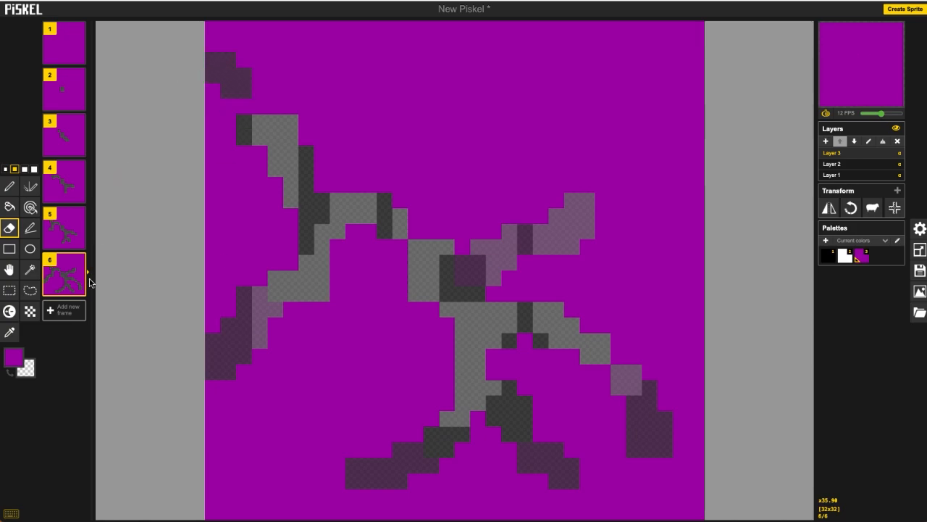
pyautogui.click(246, 119)
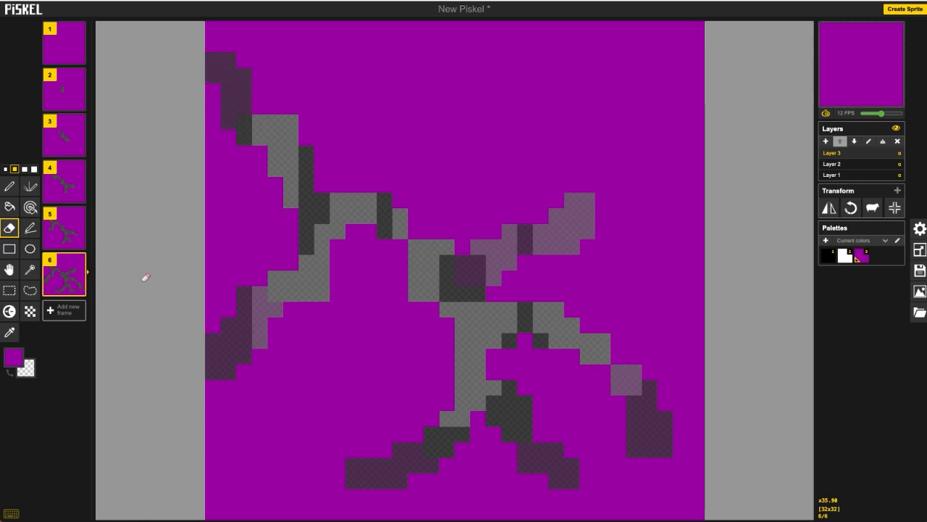
# Step: Duplicate the frame and run the cracks out to the top, right and bottom edges of the canvas
pyautogui.click(78, 289)
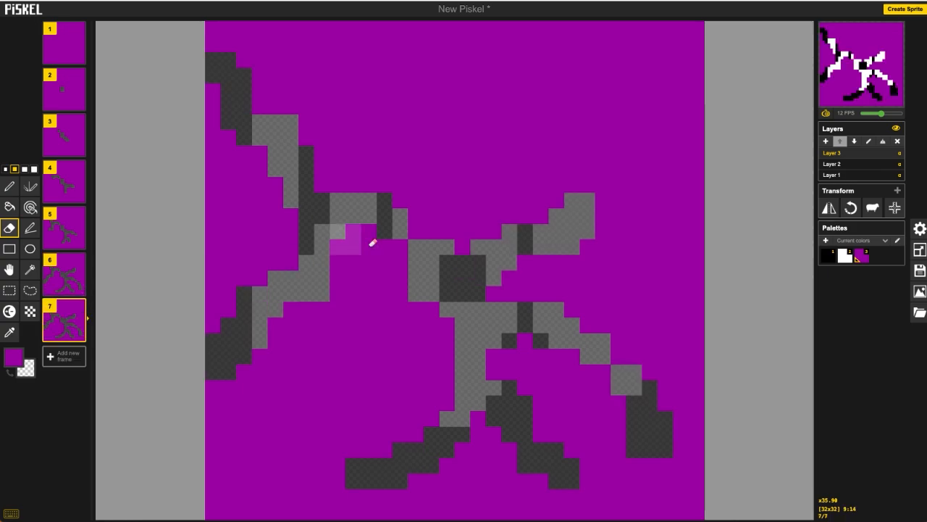
pyautogui.moveTo(552, 229)
pyautogui.mouseDown()
pyautogui.moveTo(615, 152)
pyautogui.moveTo(630, 61)
pyautogui.moveTo(650, 32)
pyautogui.mouseUp()
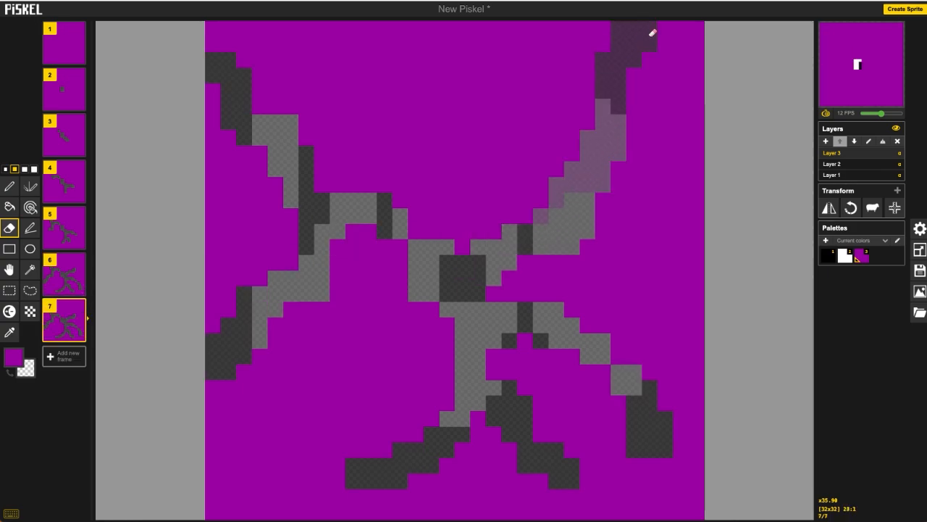
pyautogui.moveTo(577, 213)
pyautogui.mouseDown()
pyautogui.moveTo(643, 224)
pyautogui.moveTo(701, 243)
pyautogui.mouseUp()
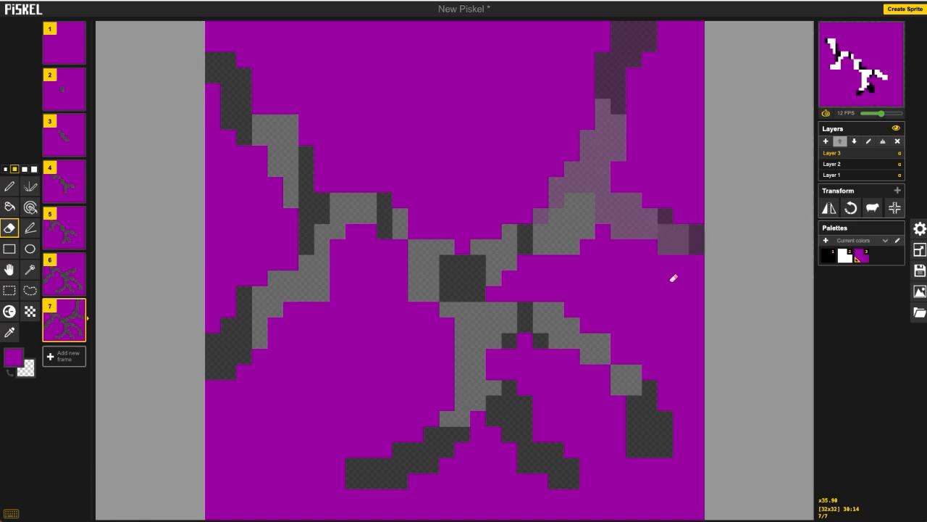
pyautogui.moveTo(677, 419); pyautogui.dragTo(727, 400)
pyautogui.moveTo(647, 451); pyautogui.dragTo(641, 501)
pyautogui.moveTo(567, 502); pyautogui.dragTo(586, 520)
pyautogui.click(404, 502)
pyautogui.moveTo(355, 481); pyautogui.dragTo(293, 466)
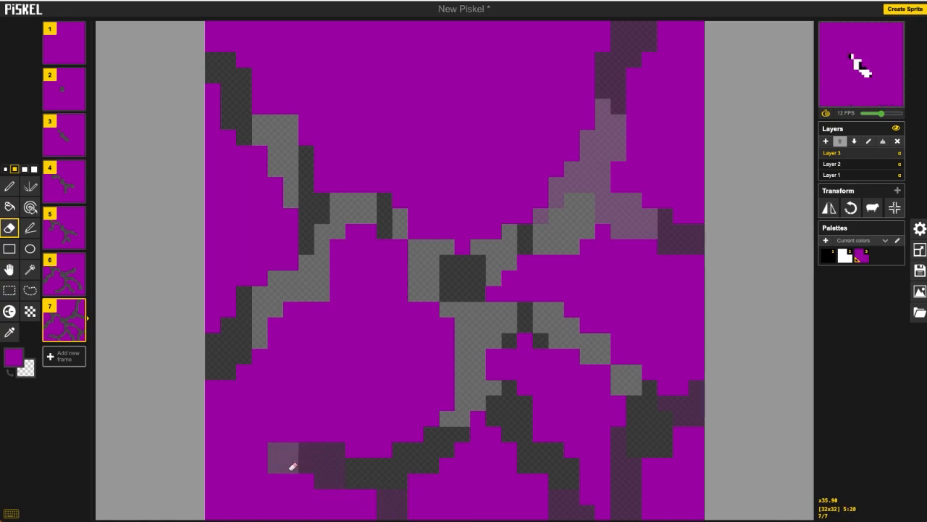
# Step: Duplicate the frame and add new cracks branching upward from the centre and toward the lower left and right
pyautogui.click(79, 336)
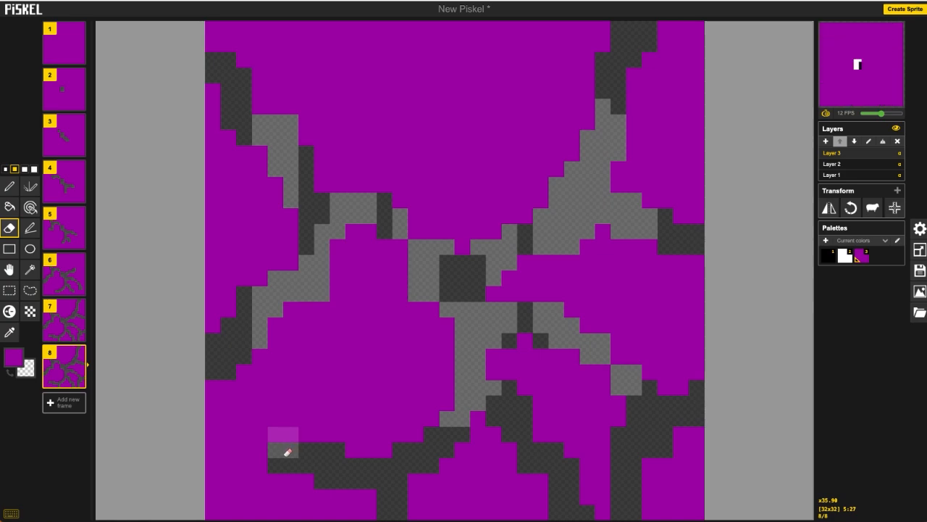
pyautogui.moveTo(283, 455); pyautogui.dragTo(252, 471)
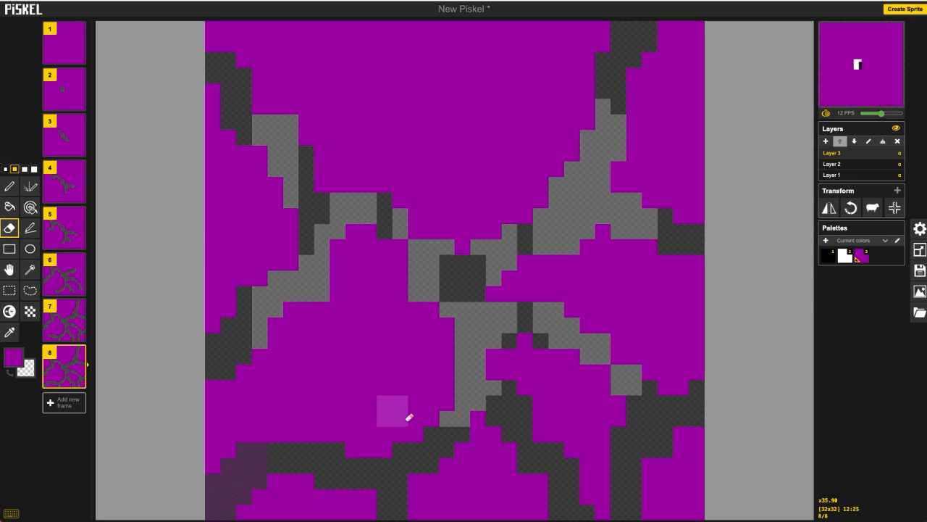
pyautogui.moveTo(447, 311)
pyautogui.mouseDown()
pyautogui.moveTo(399, 315)
pyautogui.moveTo(369, 366)
pyautogui.mouseUp()
pyautogui.moveTo(468, 246)
pyautogui.mouseDown()
pyautogui.moveTo(425, 83)
pyautogui.moveTo(388, 65)
pyautogui.mouseUp()
pyautogui.moveTo(650, 201); pyautogui.dragTo(683, 177)
pyautogui.moveTo(616, 327); pyautogui.dragTo(675, 292)
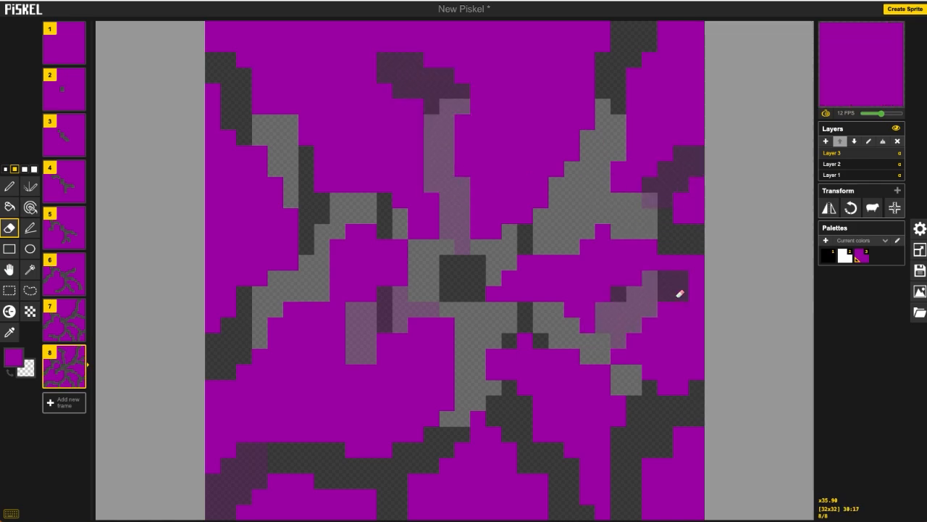
# Step: Duplicate the frame and widen the cracks across the centre, the top and the upper right
pyautogui.click(79, 382)
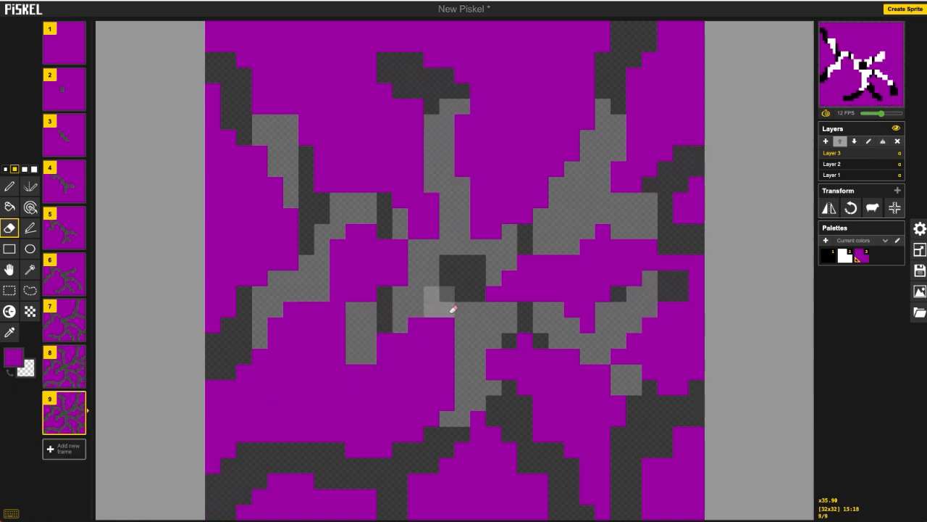
pyautogui.moveTo(445, 335)
pyautogui.mouseDown()
pyautogui.moveTo(366, 463)
pyautogui.moveTo(354, 330)
pyautogui.moveTo(289, 348)
pyautogui.moveTo(215, 192)
pyautogui.mouseUp()
pyautogui.moveTo(332, 31); pyautogui.dragTo(462, 163)
pyautogui.moveTo(475, 134); pyautogui.dragTo(546, 33)
pyautogui.moveTo(656, 104); pyautogui.dragTo(697, 78)
# Step: Duplicate the frame and widen the cracks further toward the upper right, right and left
pyautogui.click(78, 428)
pyautogui.moveTo(478, 218)
pyautogui.mouseDown()
pyautogui.moveTo(484, 319)
pyautogui.moveTo(565, 112)
pyautogui.mouseUp()
pyautogui.moveTo(529, 268); pyautogui.dragTo(692, 283)
pyautogui.moveTo(377, 255); pyautogui.dragTo(214, 255)
# Step: Duplicate the frame and erase larger patches of the purple cover across the letters
pyautogui.click(78, 475)
pyautogui.moveTo(334, 108); pyautogui.dragTo(410, 195)
pyautogui.moveTo(532, 171); pyautogui.dragTo(627, 161)
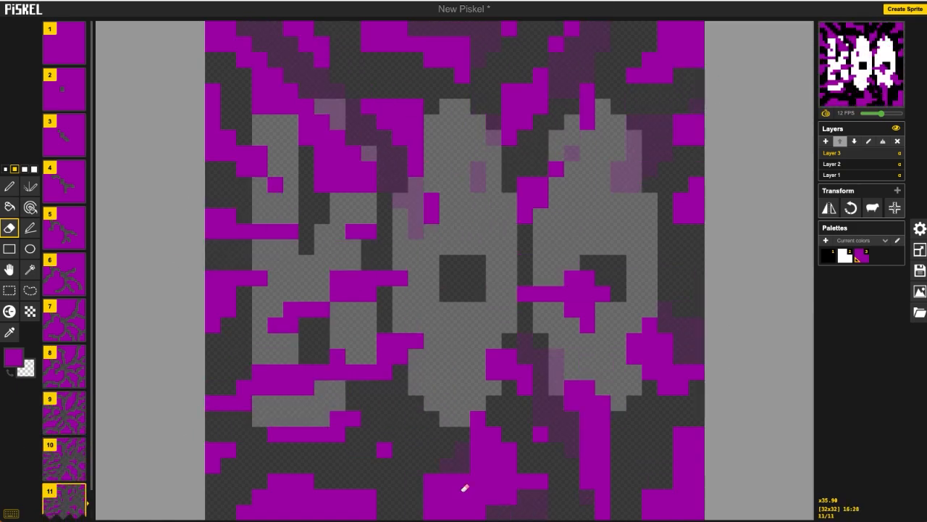
pyautogui.moveTo(329, 363); pyautogui.dragTo(268, 380)
pyautogui.moveTo(282, 113); pyautogui.dragTo(362, 177)
# Step: Duplicate the frame, switch the eraser to the largest size and clear another patch of cover
pyautogui.scroll(-1, 78, 489)
pyautogui.click(78, 489)
pyautogui.click(34, 169)
pyautogui.moveTo(313, 232); pyautogui.dragTo(290, 185)
# Step: Duplicate the frame twice, erasing more of the remaining purple cover in each new frame
pyautogui.scroll(-1, 79, 489)
pyautogui.click(79, 488)
pyautogui.moveTo(423, 352)
pyautogui.mouseDown()
pyautogui.moveTo(582, 57)
pyautogui.moveTo(471, 435)
pyautogui.mouseUp()
pyautogui.scroll(-1, 79, 488)
pyautogui.click(79, 489)
pyautogui.moveTo(245, 509)
pyautogui.mouseDown()
pyautogui.moveTo(376, 150)
pyautogui.moveTo(326, 89)
pyautogui.mouseUp()
# Step: Duplicate the frame and erase the rest of the purple cover to fully reveal BOO
pyautogui.scroll(-1, 79, 488)
pyautogui.click(79, 488)
pyautogui.moveTo(260, 106)
pyautogui.mouseDown()
pyautogui.moveTo(413, 114)
pyautogui.moveTo(688, 391)
pyautogui.moveTo(713, 507)
pyautogui.mouseUp()
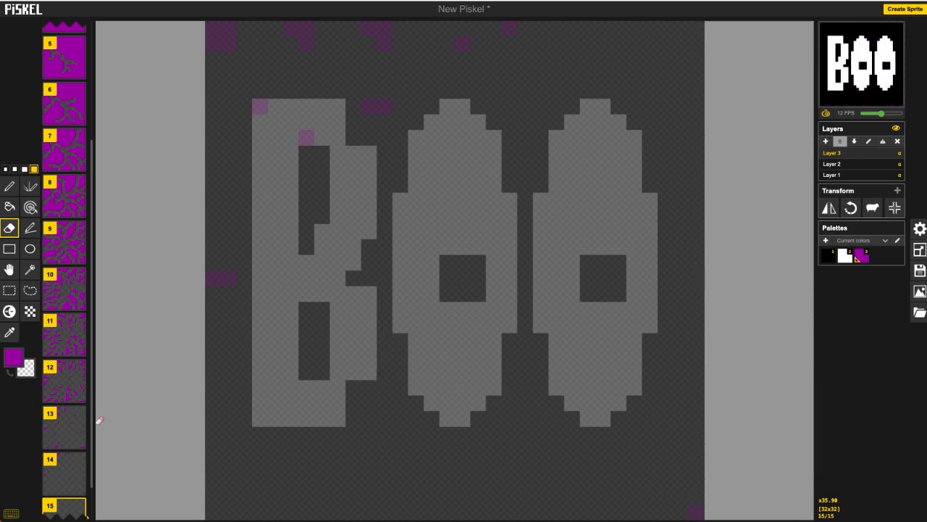
# Step: Duplicate the final revealed frame twice so the word BOO holds at the end
pyautogui.scroll(-1, 82, 442)
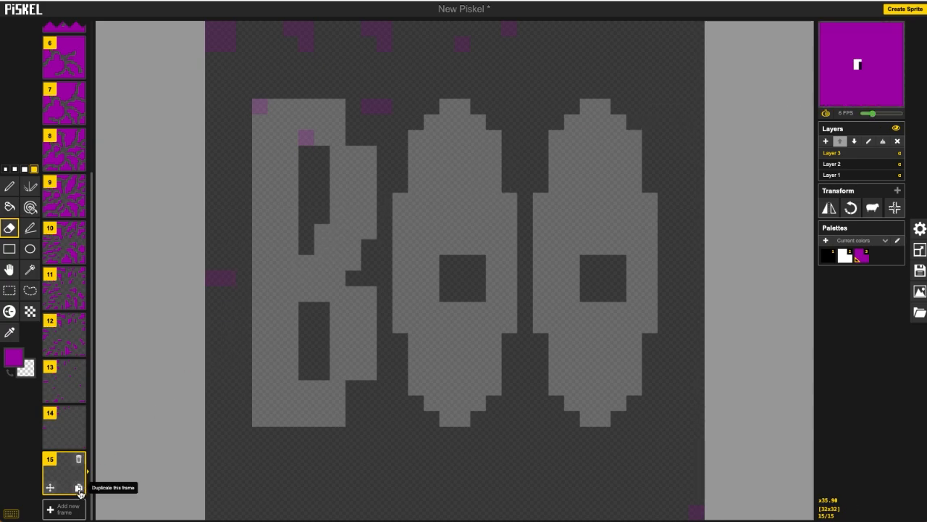
pyautogui.click(78, 489)
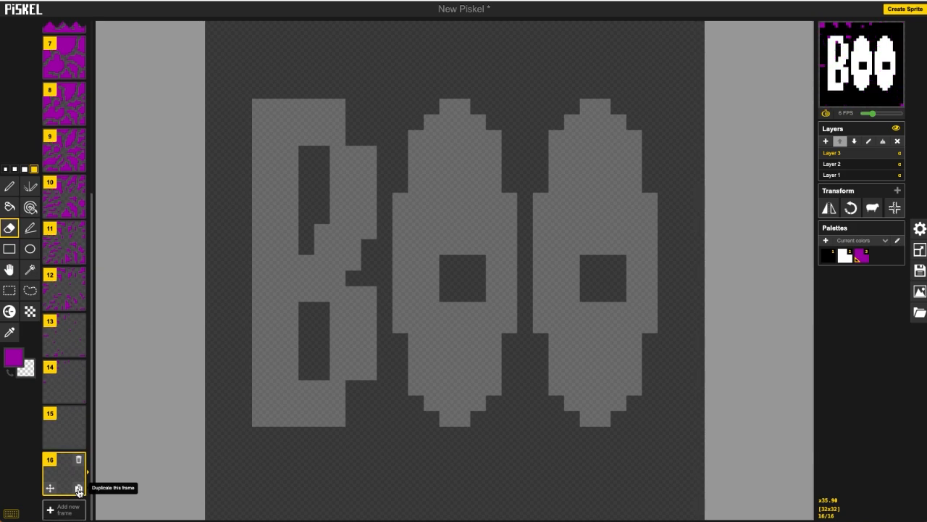
pyautogui.click(78, 489)
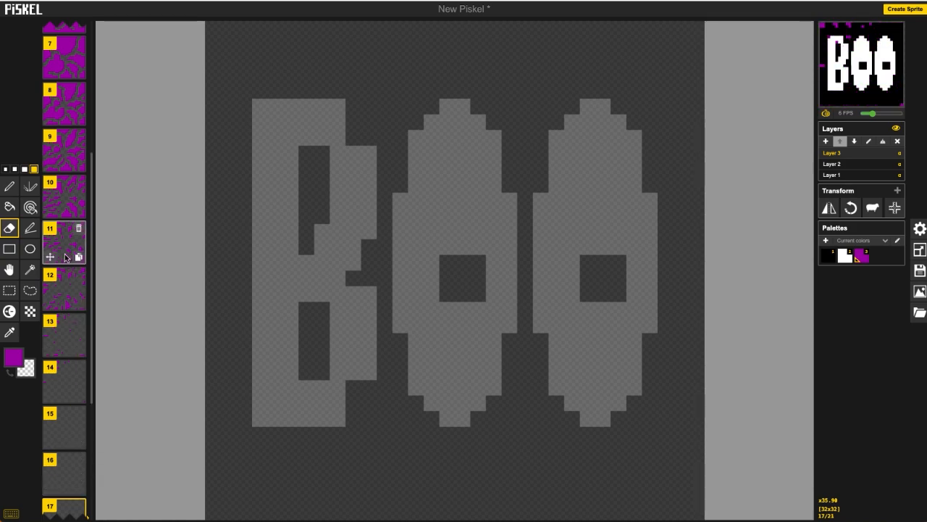
# Step: Export the animation as a looping GIF at 16.0x scale (512 x 512) and download it
pyautogui.scroll(5, 65, 257)
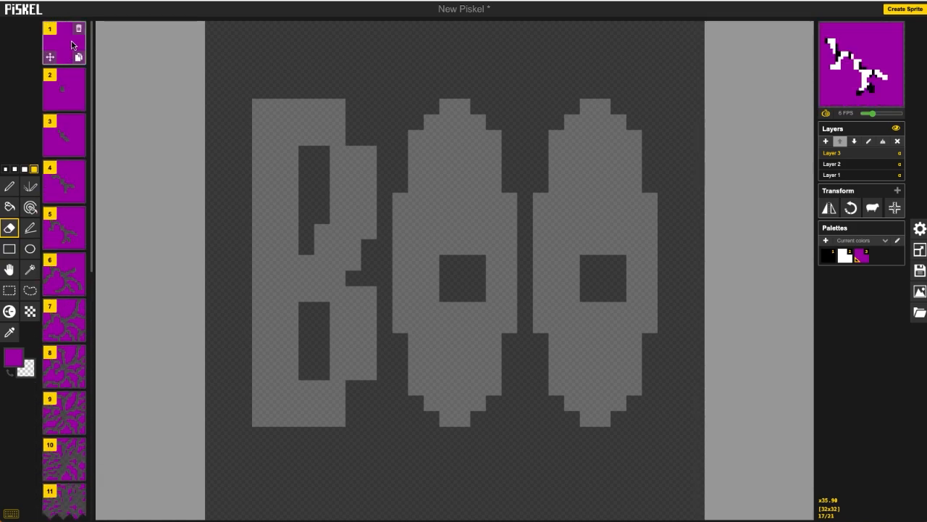
pyautogui.click(78, 58)
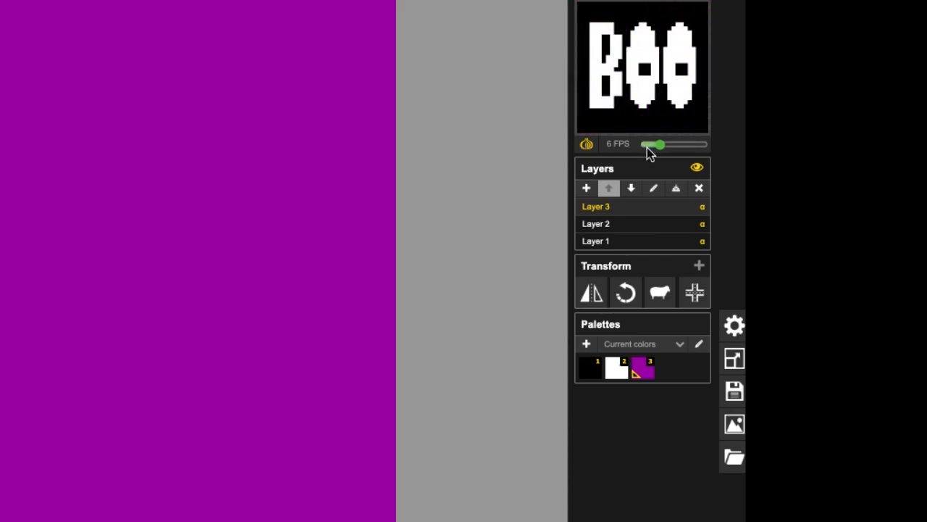
pyautogui.click(734, 424)
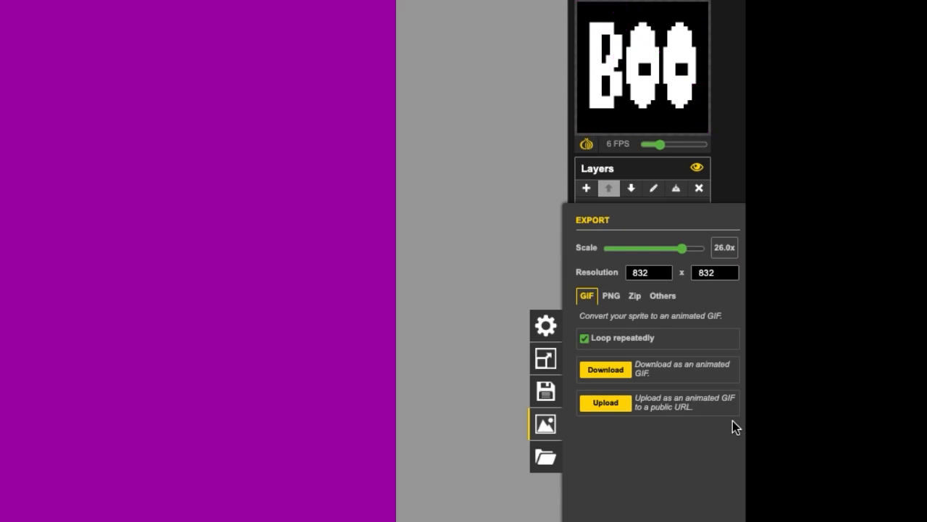
pyautogui.moveTo(684, 249); pyautogui.dragTo(586, 246)
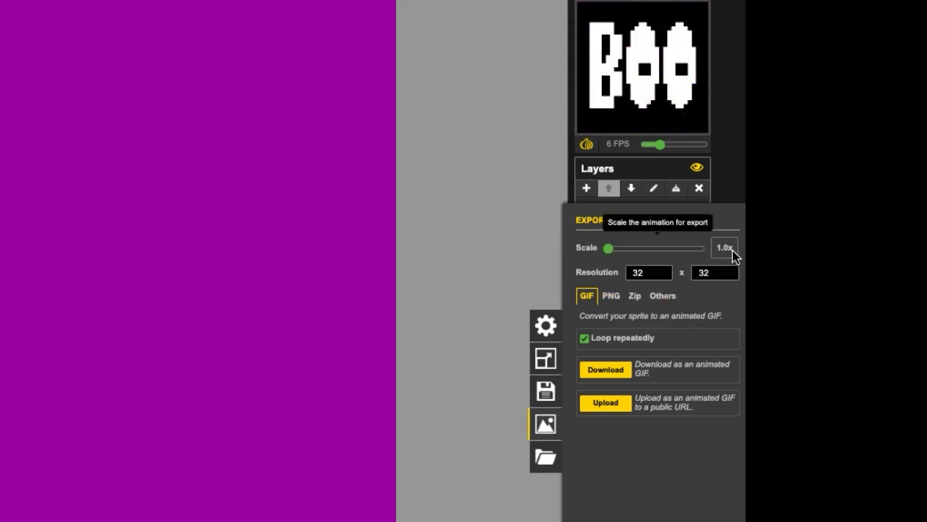
pyautogui.moveTo(611, 250); pyautogui.dragTo(654, 251)
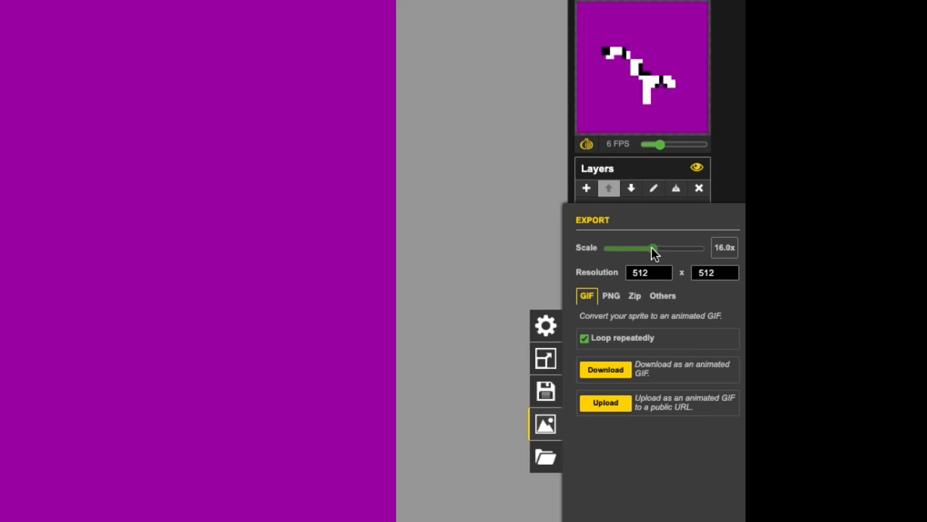
pyautogui.click(611, 373)
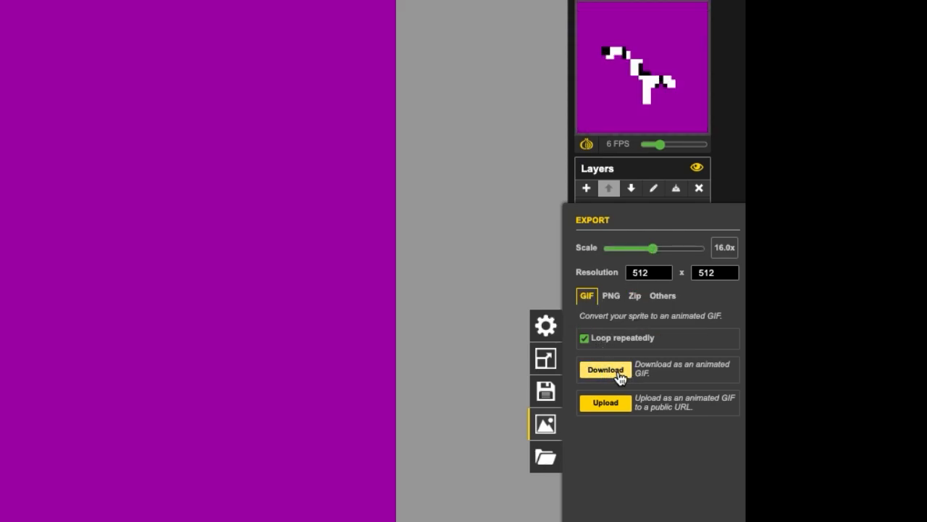